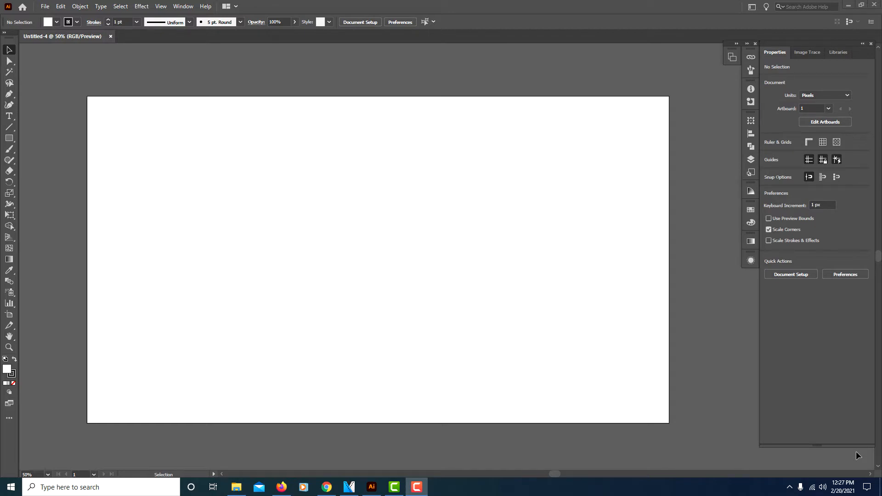
Step: Place man.png from the Man folder onto the artboard
{"action": "left_click", "coordinate": [242, 489]}
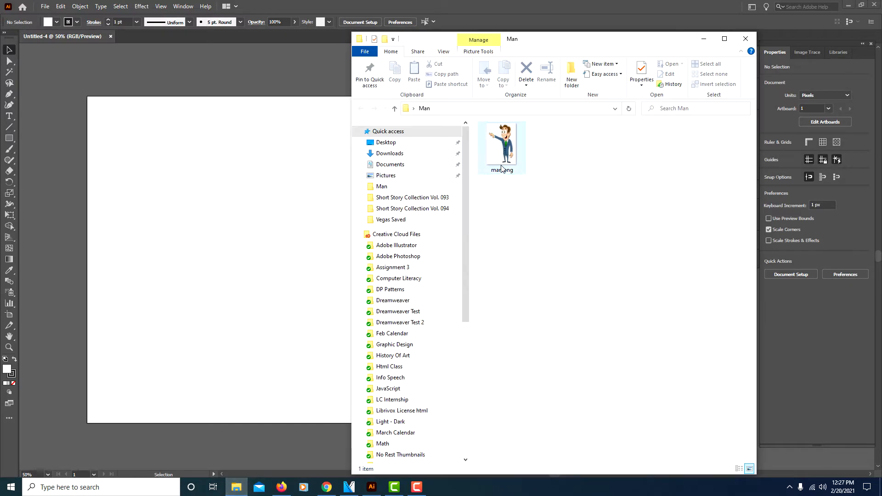
{"action": "left_click_drag", "start_coordinate": [502, 168], "coordinate": [287, 185]}
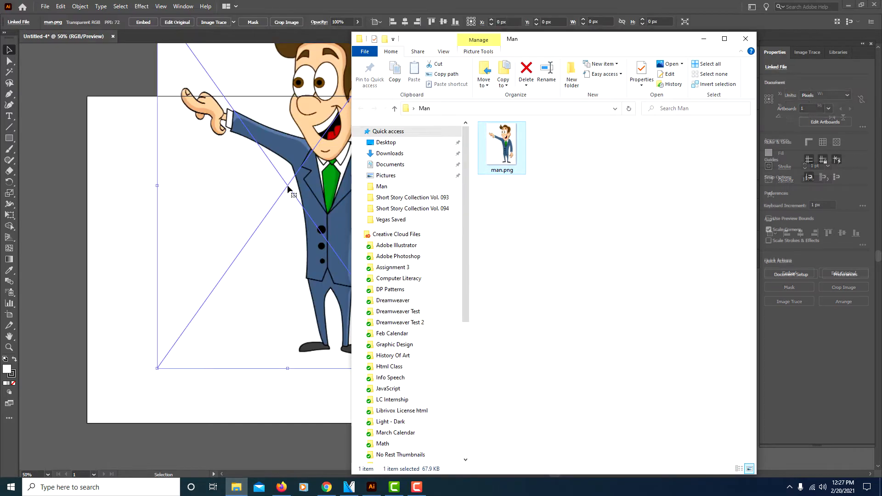
{"action": "left_click", "coordinate": [709, 42]}
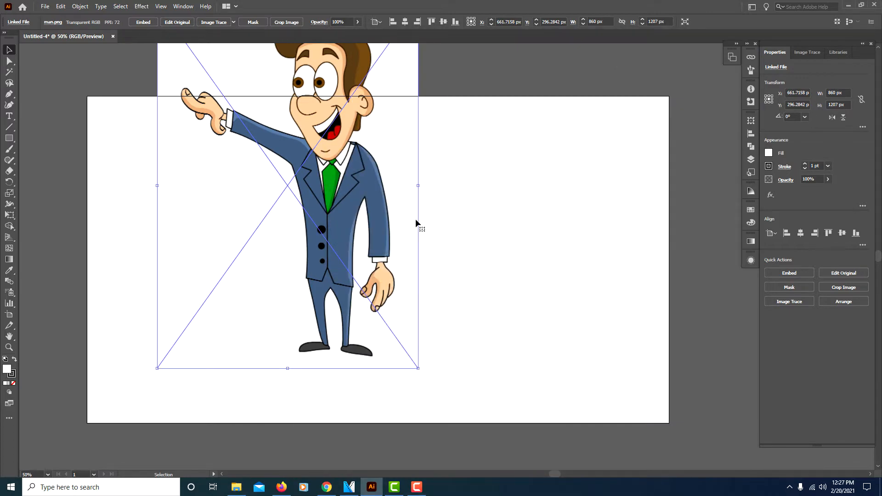
Step: Scale the placed man image proportionally to about 720 by 1010 px and centre it within the artboard
{"action": "left_click_drag", "start_coordinate": [400, 221], "coordinate": [411, 276]}
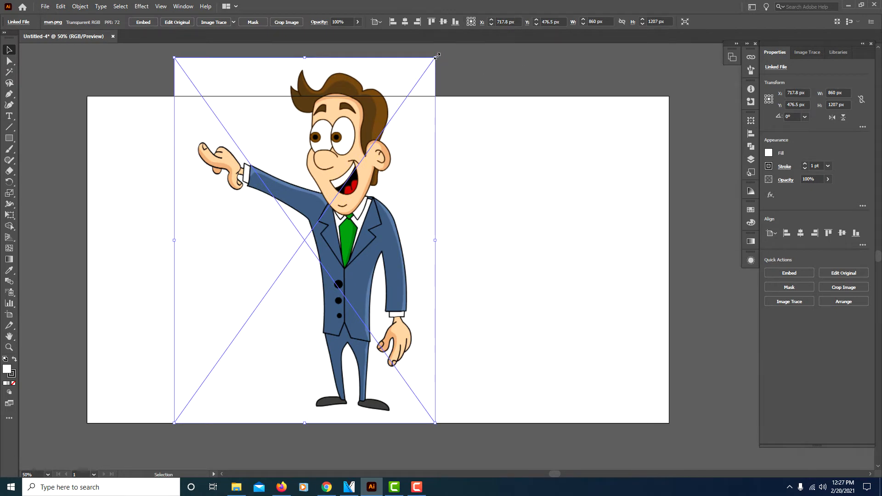
{"action": "left_click_drag", "start_coordinate": [437, 55], "coordinate": [392, 102]}
{"action": "left_click_drag", "start_coordinate": [363, 245], "coordinate": [457, 236]}
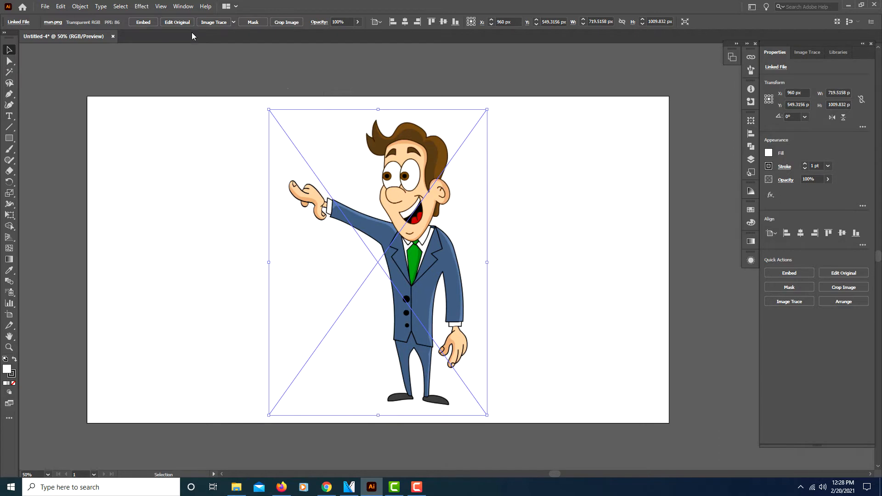
Step: Show the transparency grid and shift the man image slightly upward on the artboard
{"action": "left_click", "coordinate": [161, 6]}
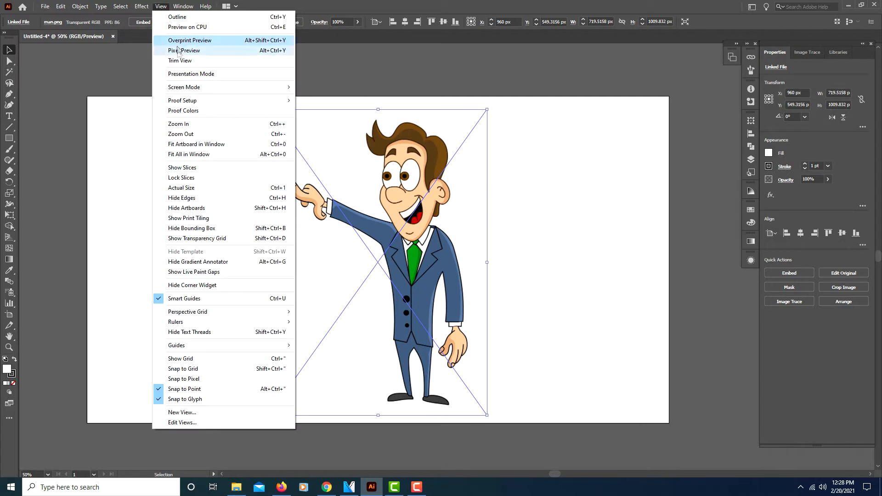
{"action": "left_click", "coordinate": [197, 239]}
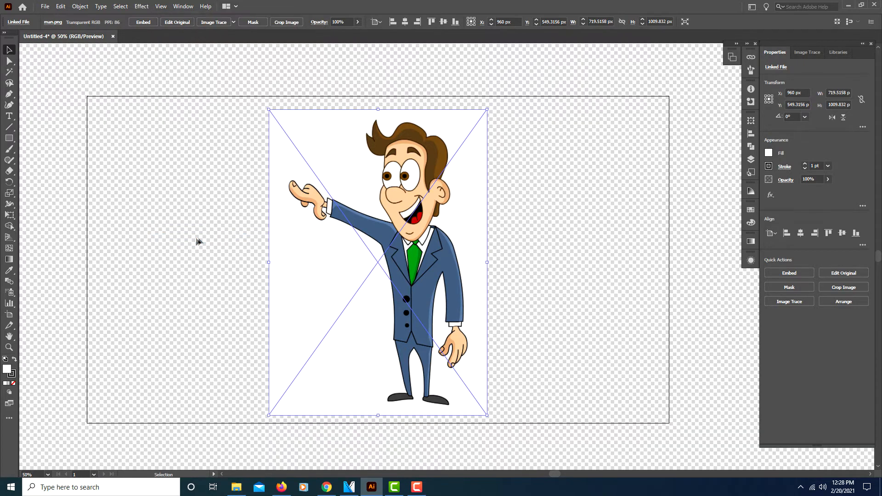
{"action": "left_click_drag", "start_coordinate": [442, 255], "coordinate": [448, 238]}
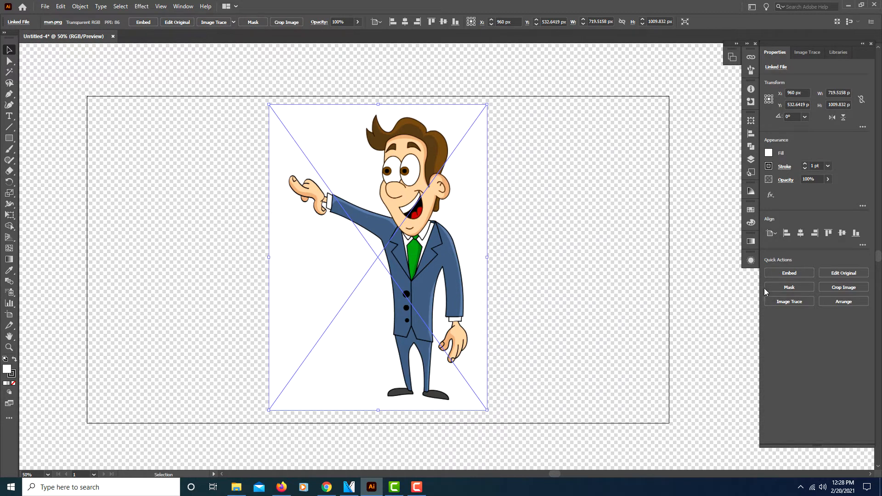
Step: Embed the man image and trace it with Image Trace in Color mode, using the Limited palette with 30 colors
{"action": "left_click", "coordinate": [788, 274]}
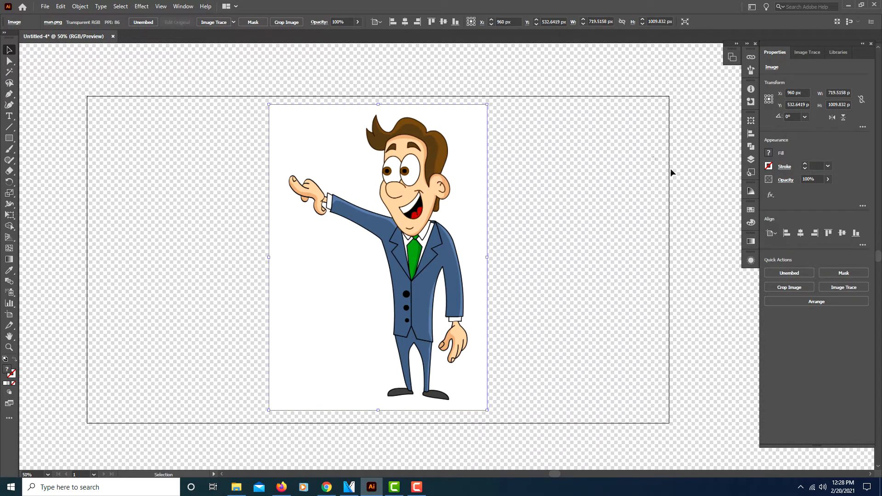
{"action": "left_click", "coordinate": [810, 53]}
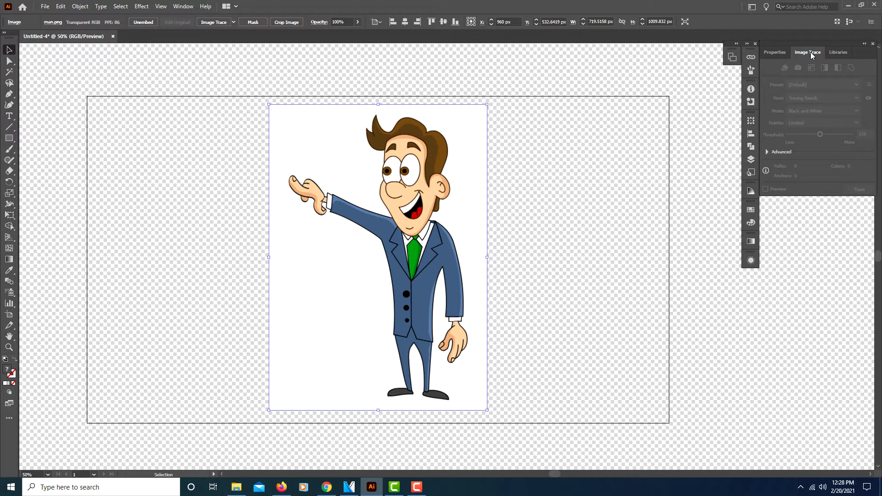
{"action": "left_click", "coordinate": [521, 168]}
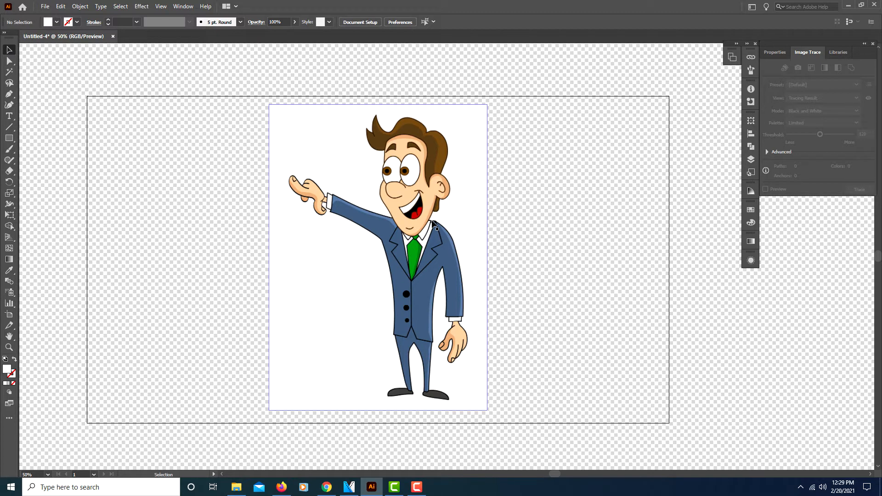
{"action": "left_click", "coordinate": [437, 171]}
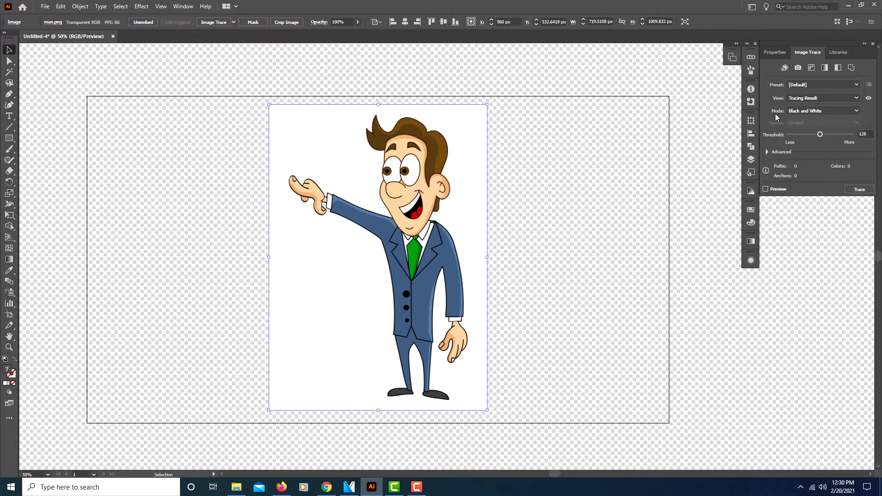
{"action": "left_click", "coordinate": [856, 112]}
{"action": "left_click", "coordinate": [809, 124]}
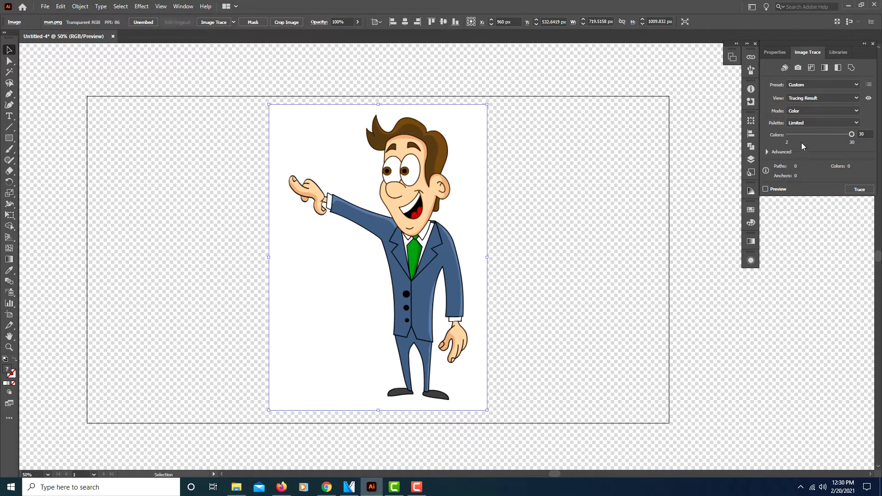
{"action": "left_click", "coordinate": [858, 190]}
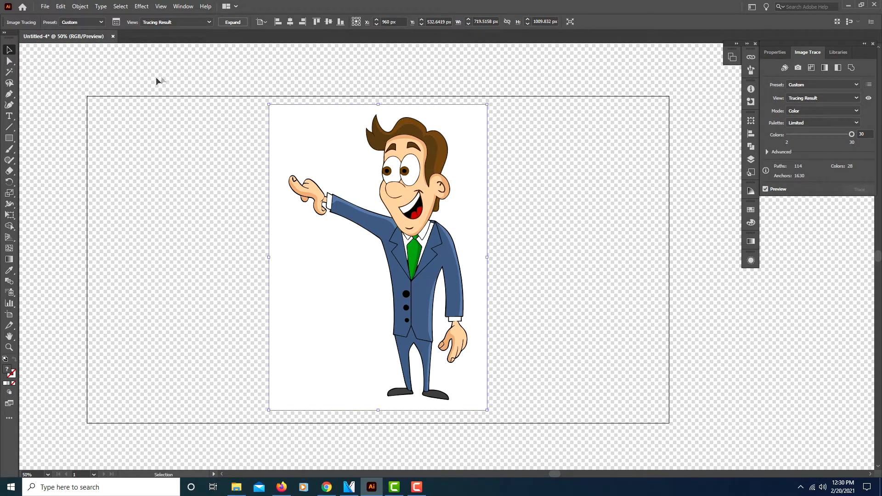
Step: Expand the traced image with Object and Fill enabled, leaving the result deselected
{"action": "left_click", "coordinate": [77, 9]}
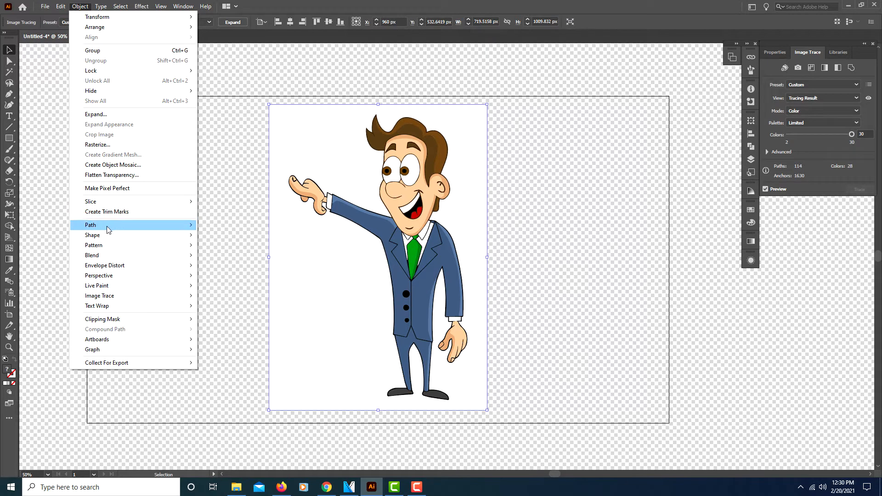
{"action": "left_click", "coordinate": [96, 116]}
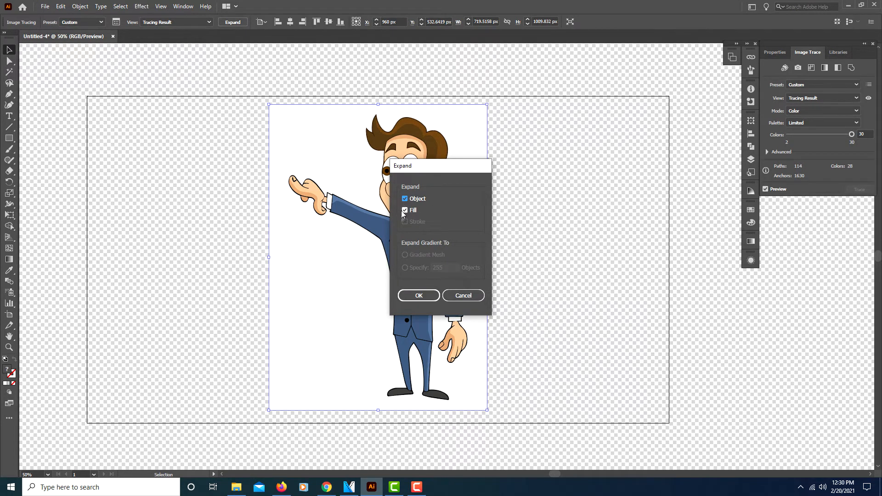
{"action": "left_click", "coordinate": [419, 296]}
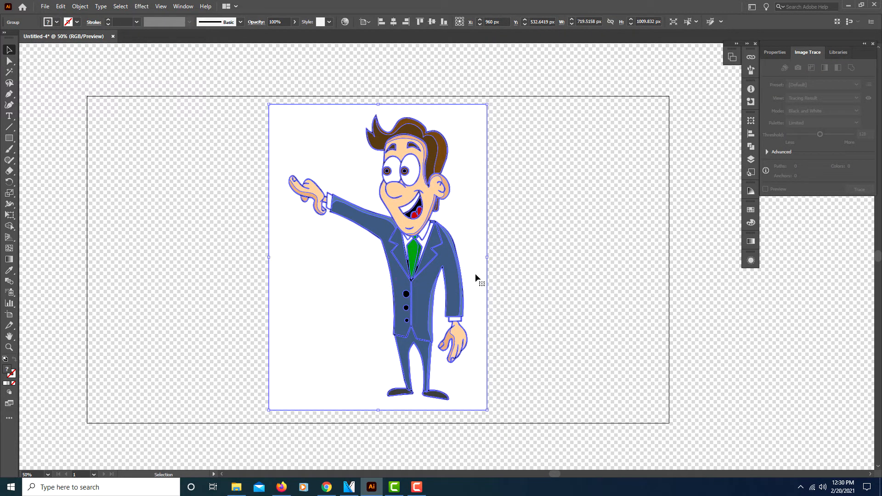
{"action": "left_click", "coordinate": [329, 65]}
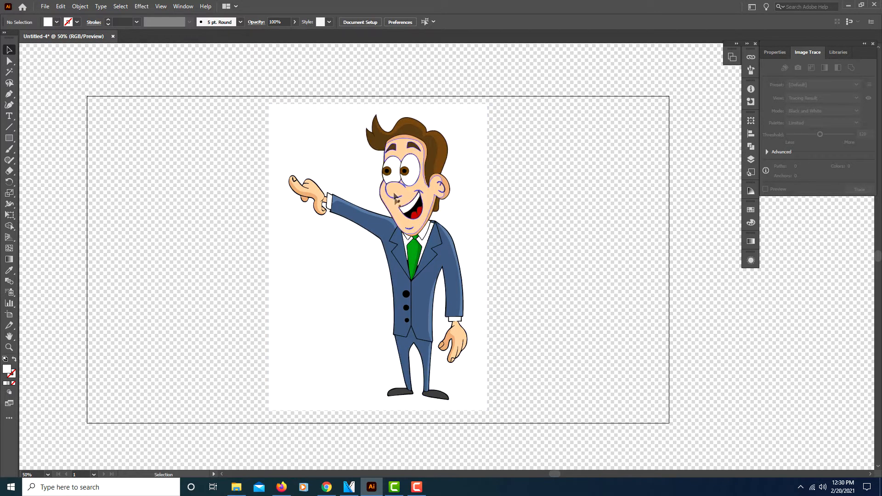
Step: Remove the white background around the man from the expanded artwork using the Shape Builder tool
{"action": "left_click", "coordinate": [390, 290]}
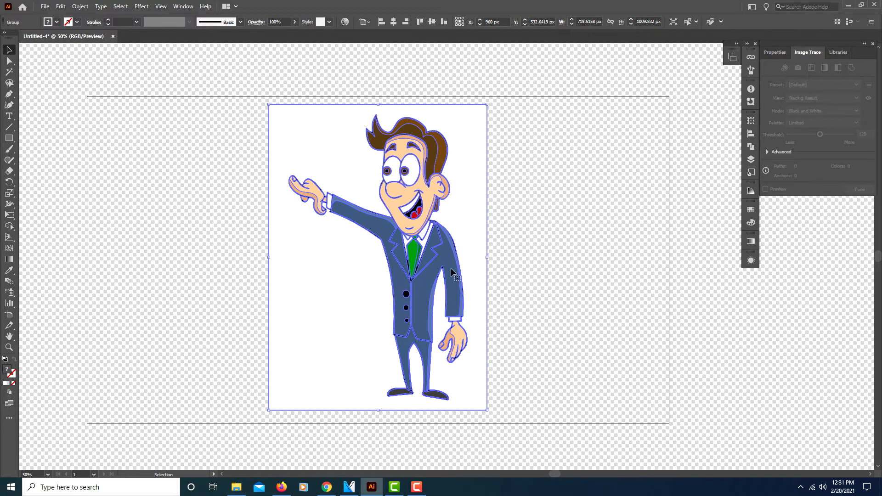
{"action": "left_click", "coordinate": [9, 226]}
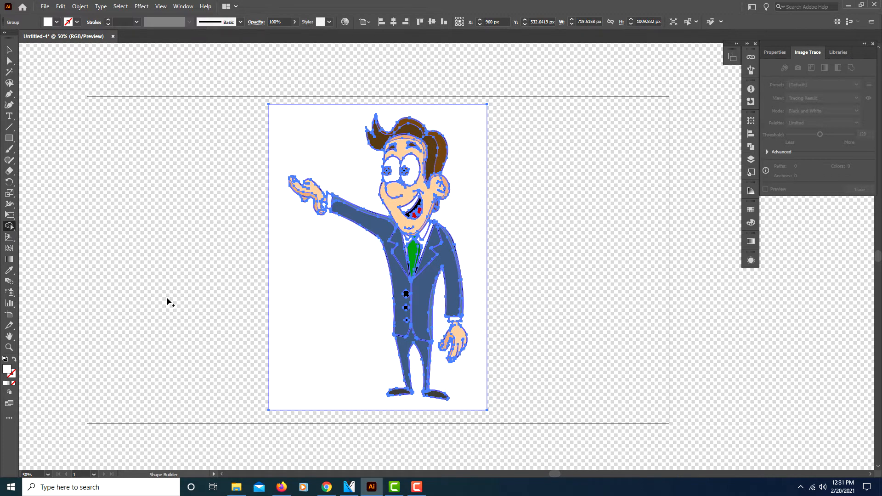
{"action": "left_click", "coordinate": [332, 292], "text": "alt"}
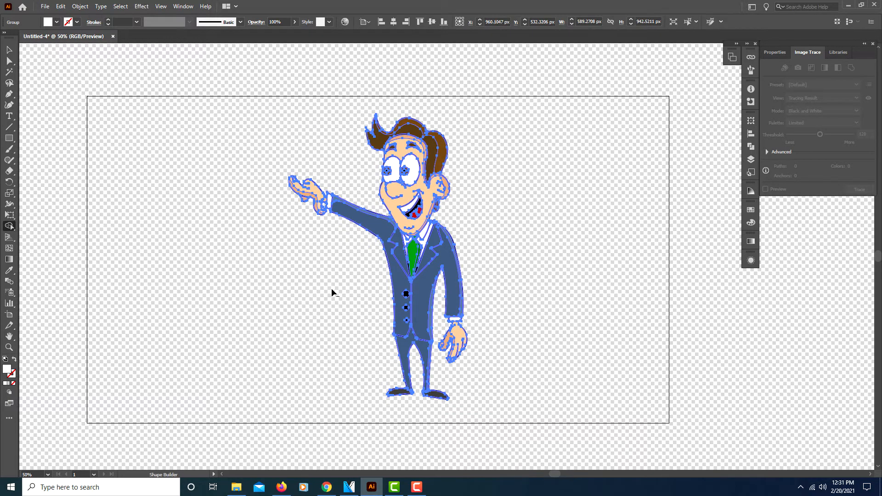
{"action": "left_click", "coordinate": [9, 51]}
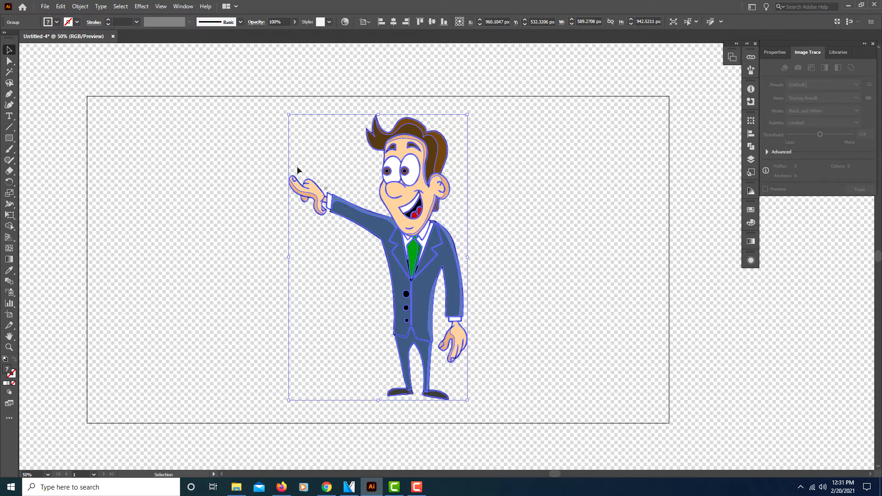
Step: Export the artwork with Save for Web as a transparent PNG-24 without Clip to Artboard, saving Untitled-4.png in the Man folder
{"action": "left_click", "coordinate": [44, 7]}
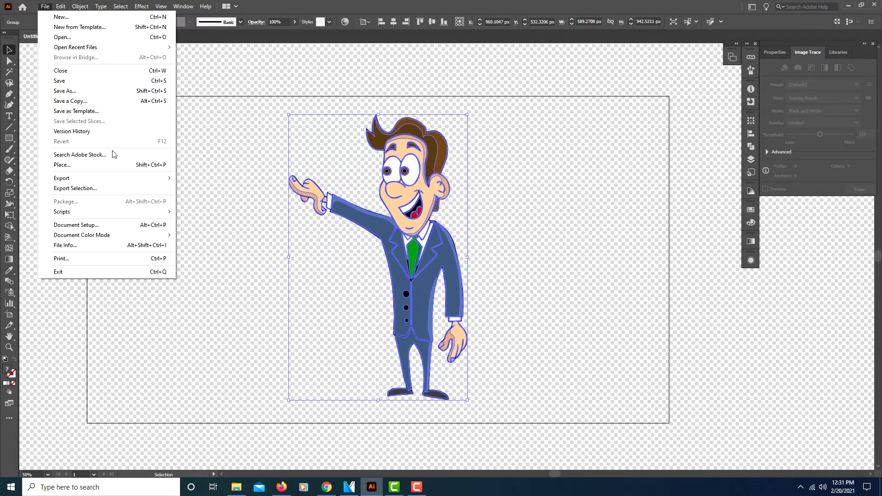
{"action": "mouse_move", "coordinate": [126, 181]}
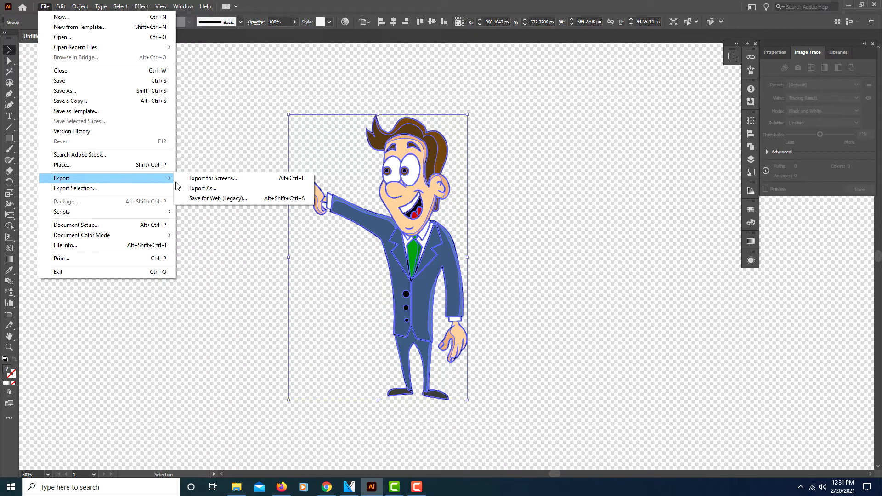
{"action": "left_click", "coordinate": [217, 198]}
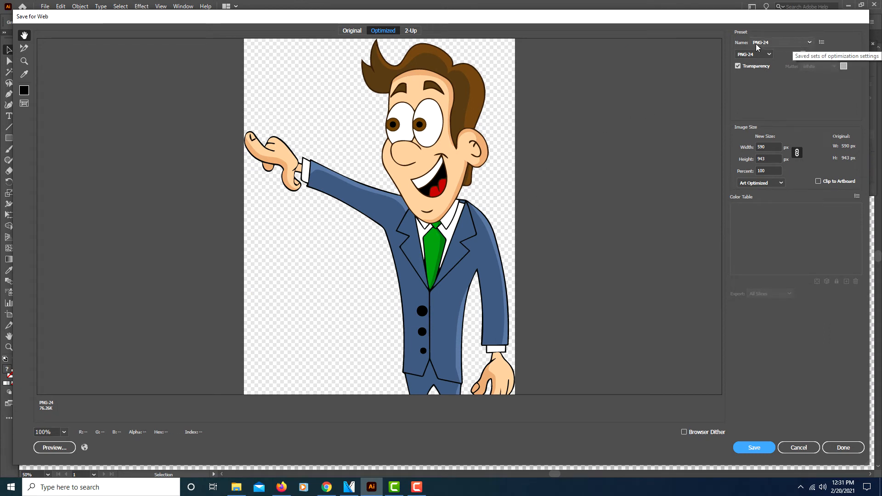
{"action": "left_click", "coordinate": [809, 44]}
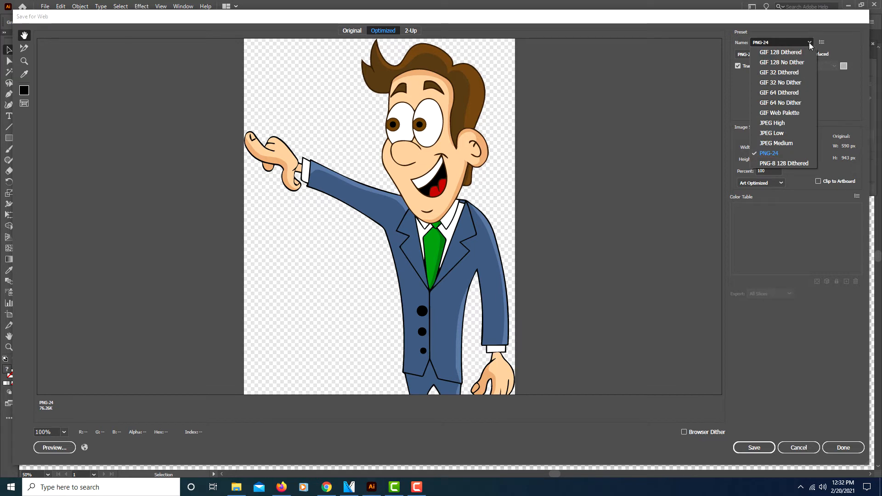
{"action": "left_click", "coordinate": [832, 94]}
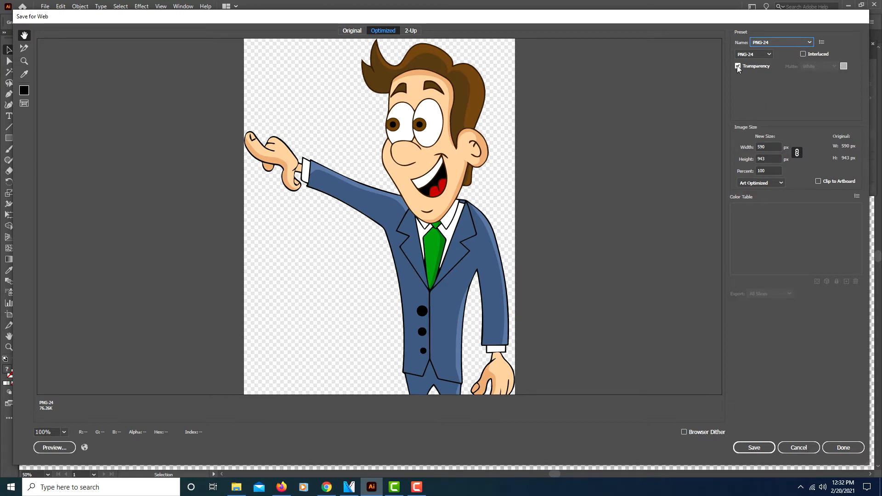
{"action": "left_click", "coordinate": [818, 182]}
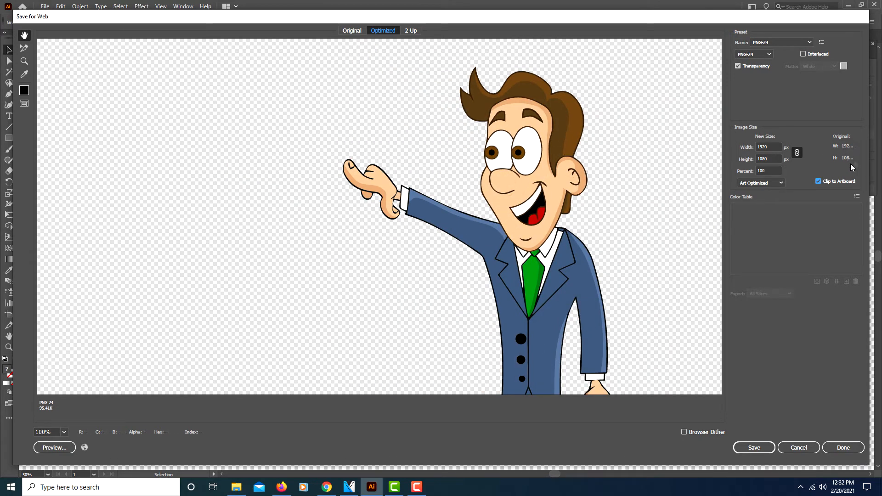
{"action": "left_click", "coordinate": [819, 183]}
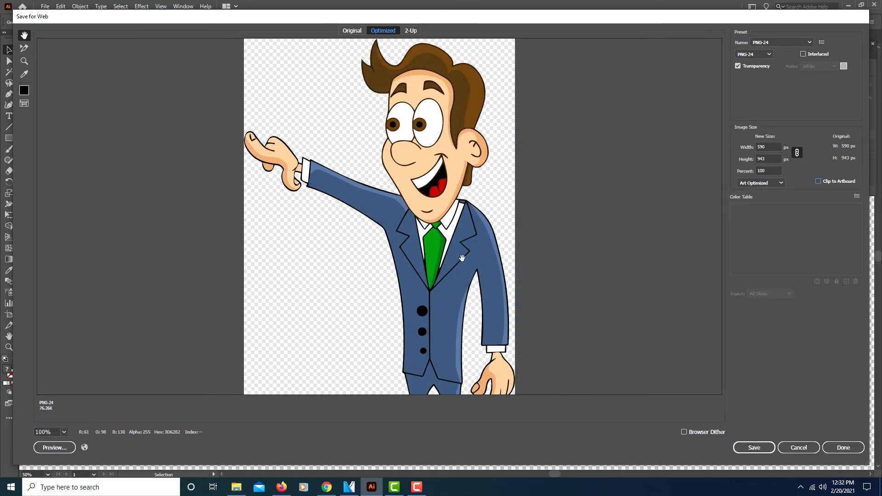
{"action": "left_click", "coordinate": [754, 447]}
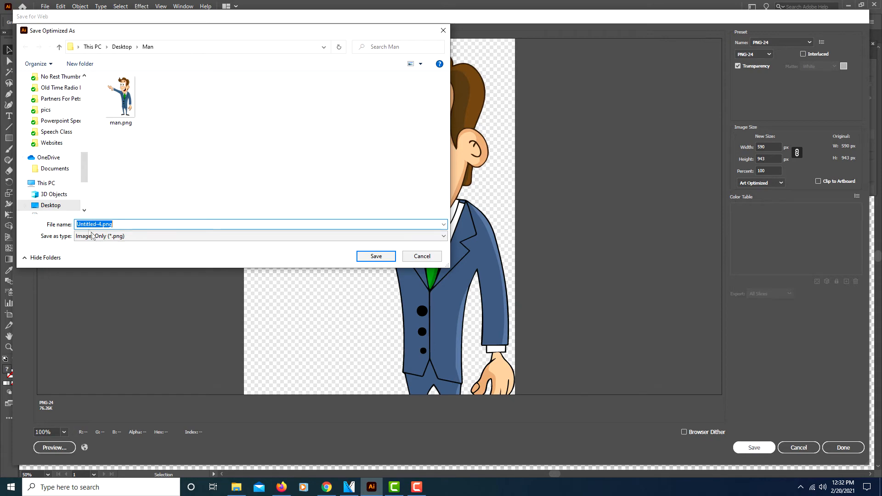
{"action": "left_click", "coordinate": [375, 257]}
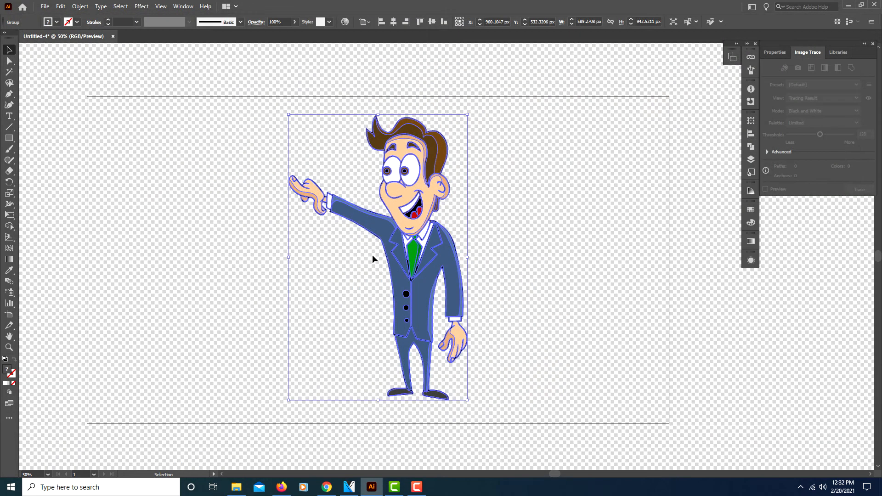
Step: Check the exported Untitled-4.png in the Man folder and return to the artwork
{"action": "left_click", "coordinate": [238, 481]}
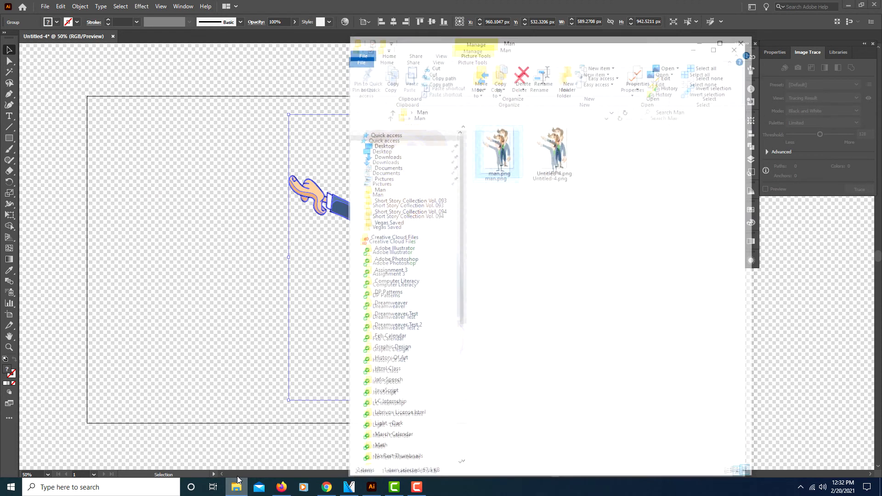
{"action": "left_click", "coordinate": [560, 163]}
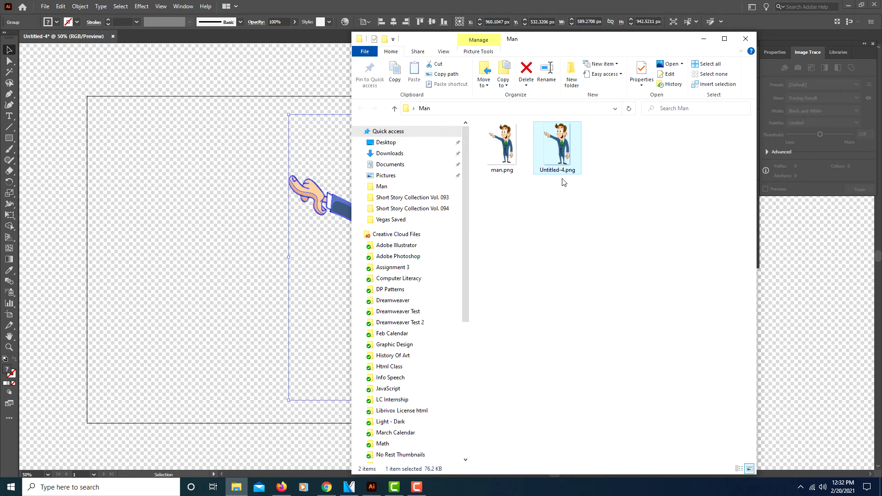
{"action": "left_click", "coordinate": [705, 42]}
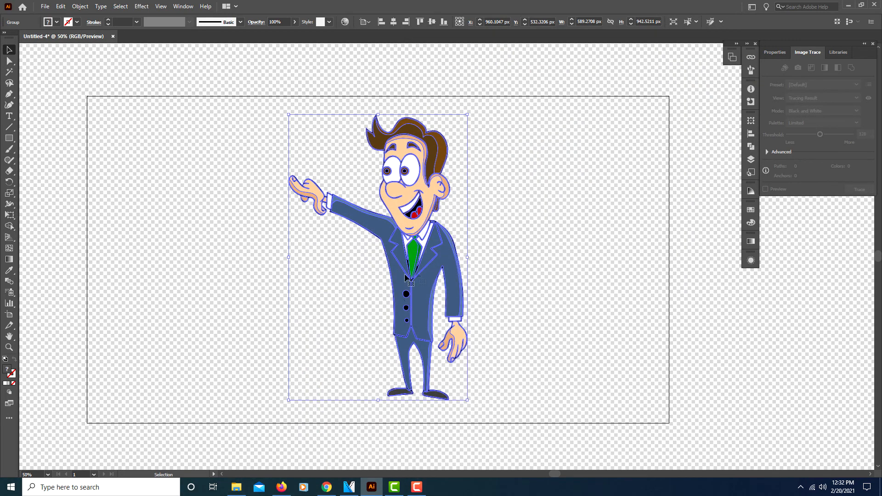